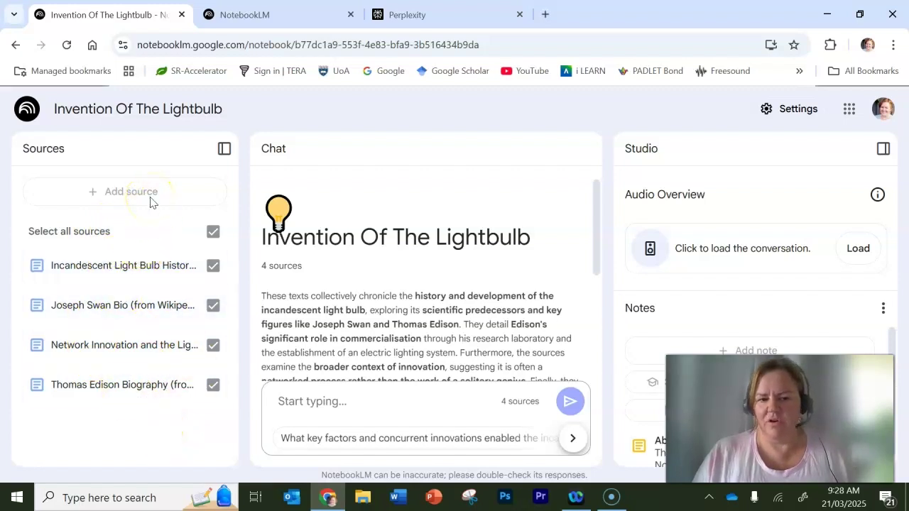
Step: Ask the Invention Of The Lightbulb notebook's chat "Tell me more about Edison"
click(166, 230)
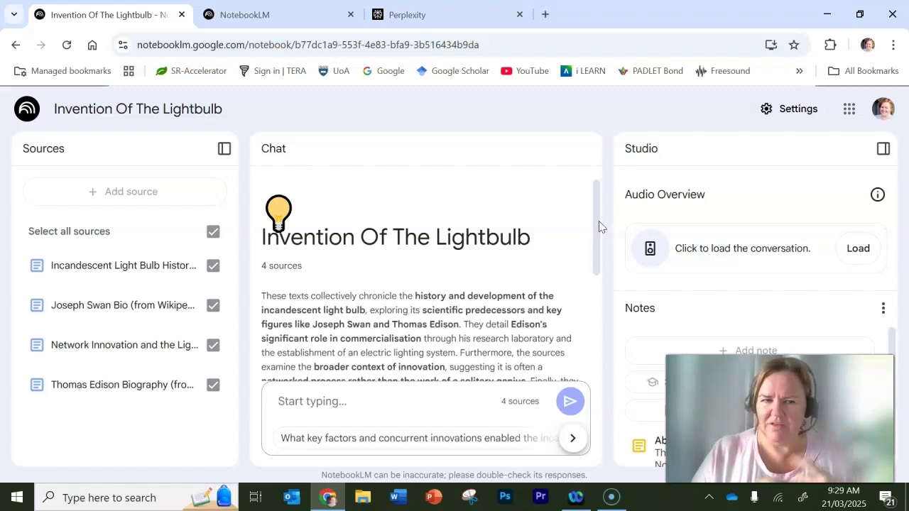
drag(599, 221, 585, 341)
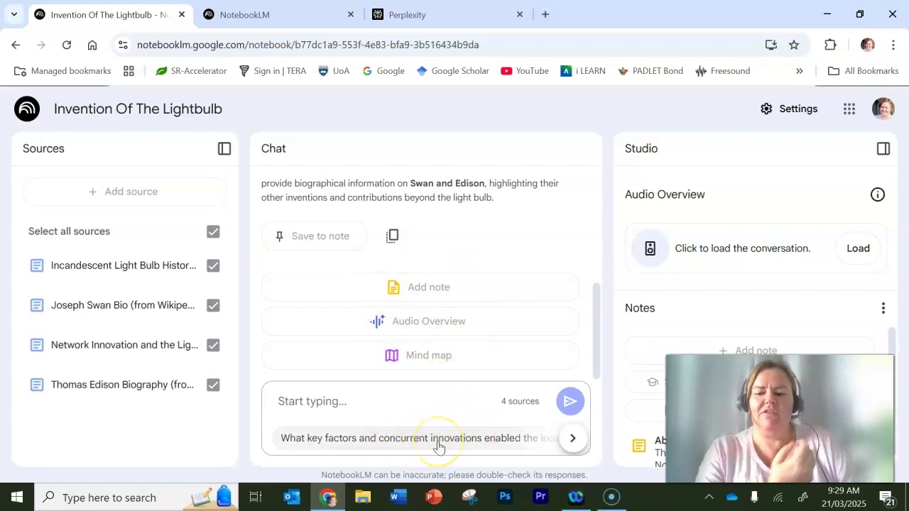
click(294, 403)
text(Tell me more about Edison)
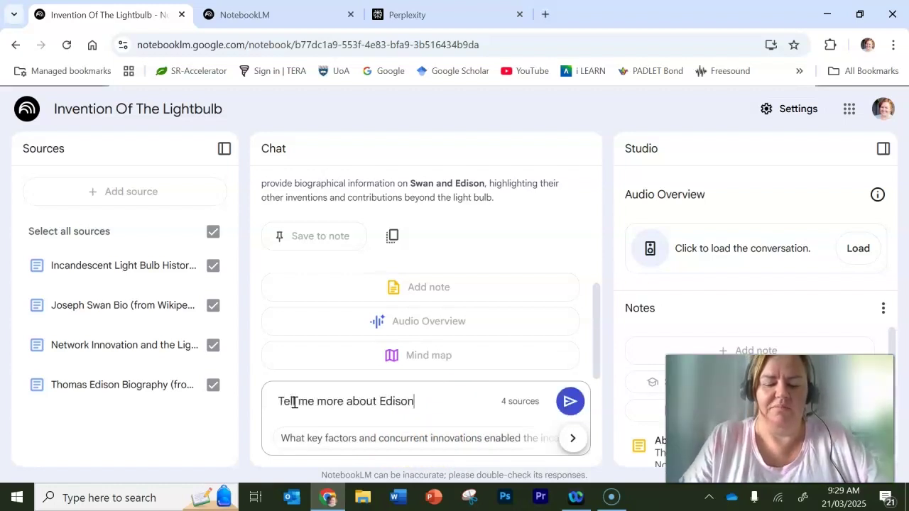
key(Return)
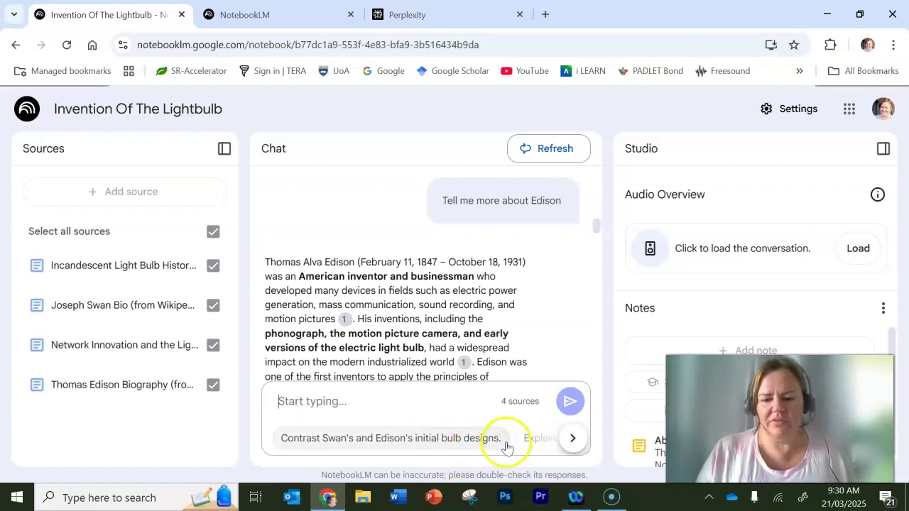
Step: Submit the suggested follow-up question "What factors aided Edison's commercial success?" in the notebook chat
click(576, 440)
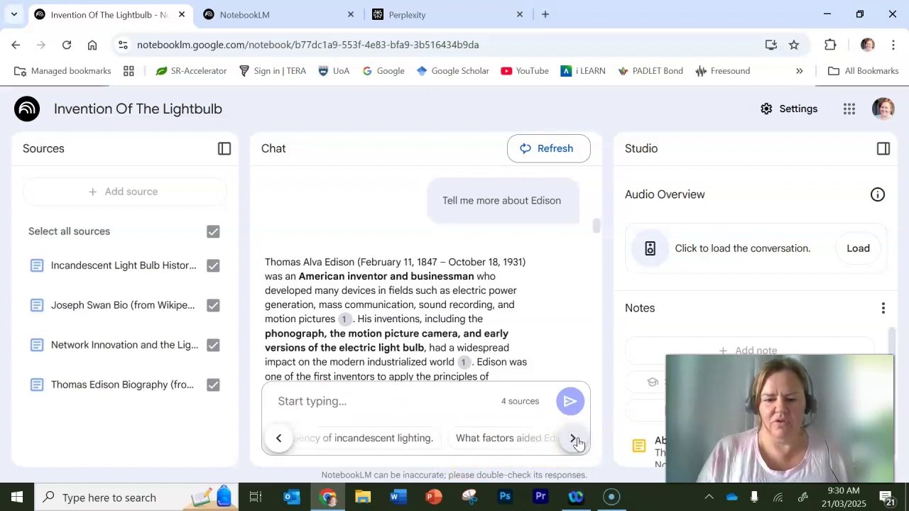
click(505, 439)
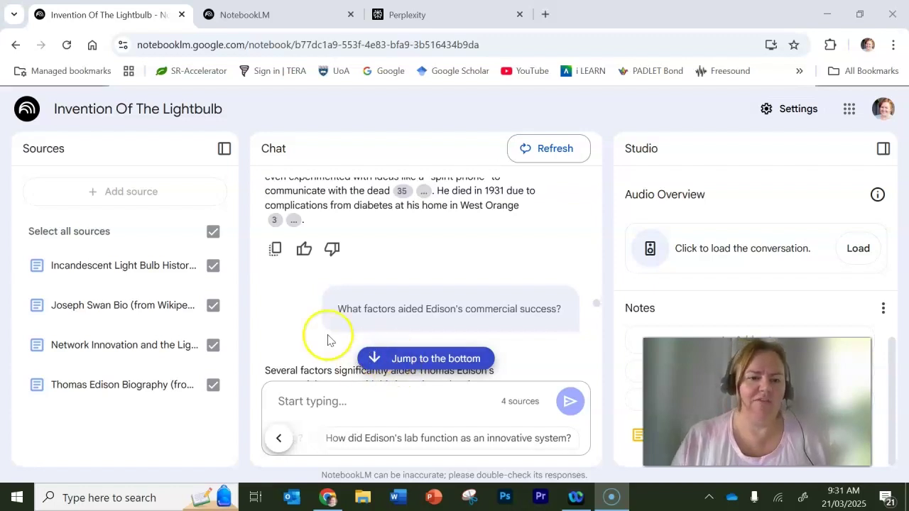
Step: Leave the lightbulb notebook and open the GenAI in Higher Education notebook from the notebook list
click(13, 45)
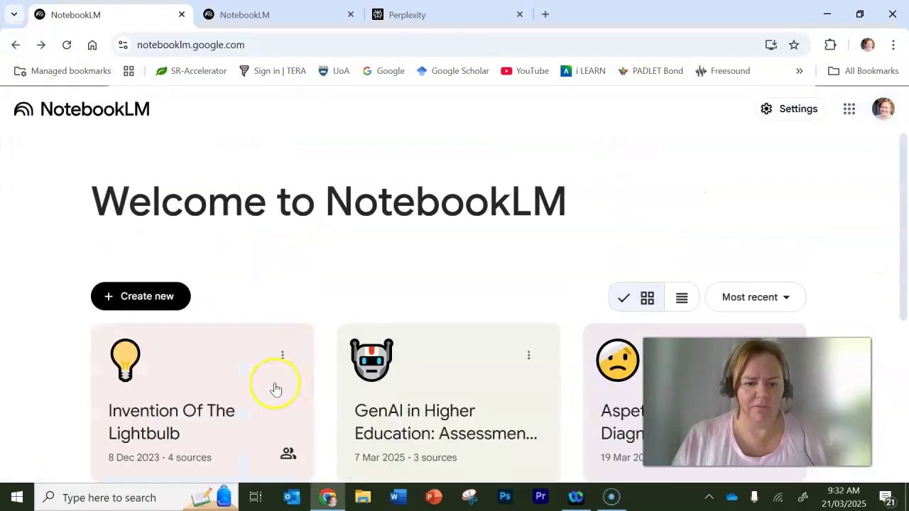
scroll(276, 389, down, 2)
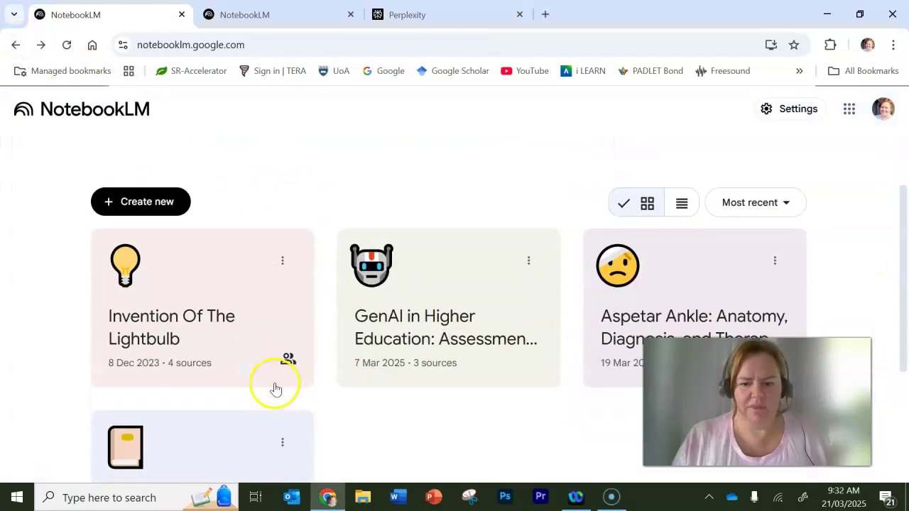
click(432, 311)
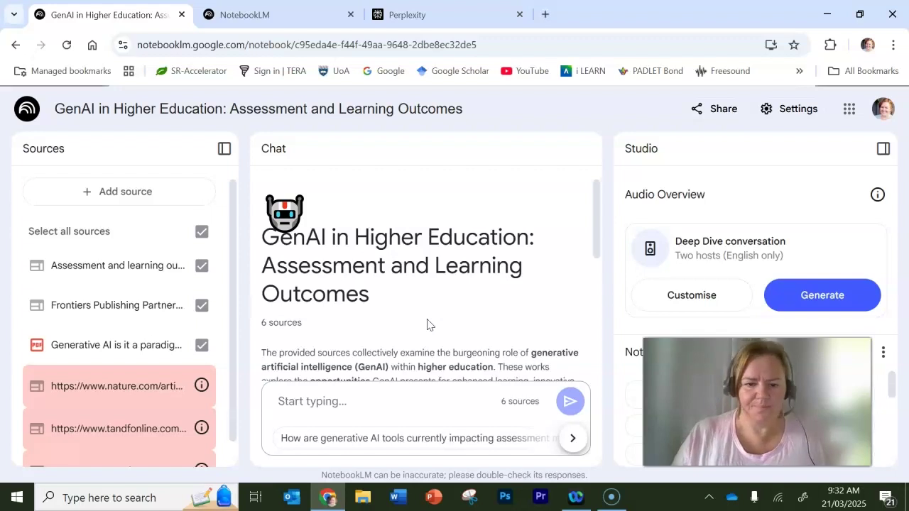
Step: Examine the GenAI notebook's chat summary, its note, audio overview and mind map options, and the list of saved notes
scroll(420, 335, down, 3)
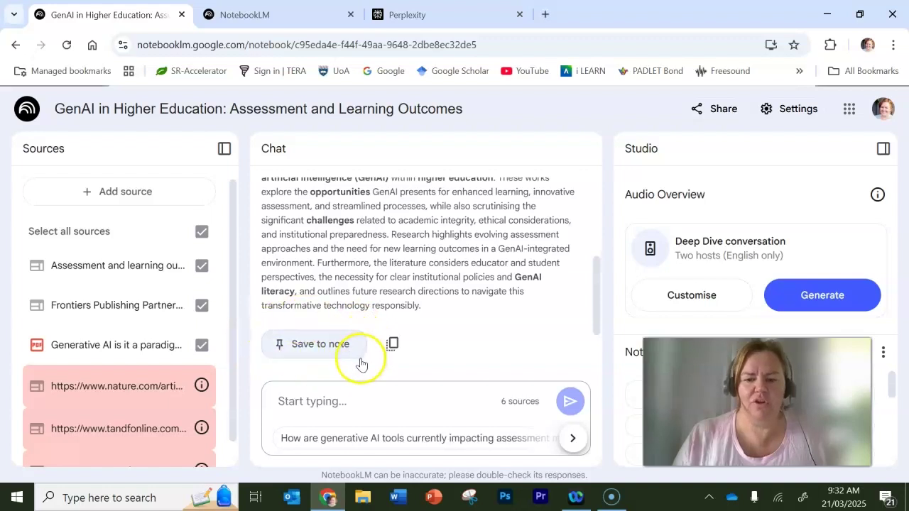
scroll(441, 310, down, 2)
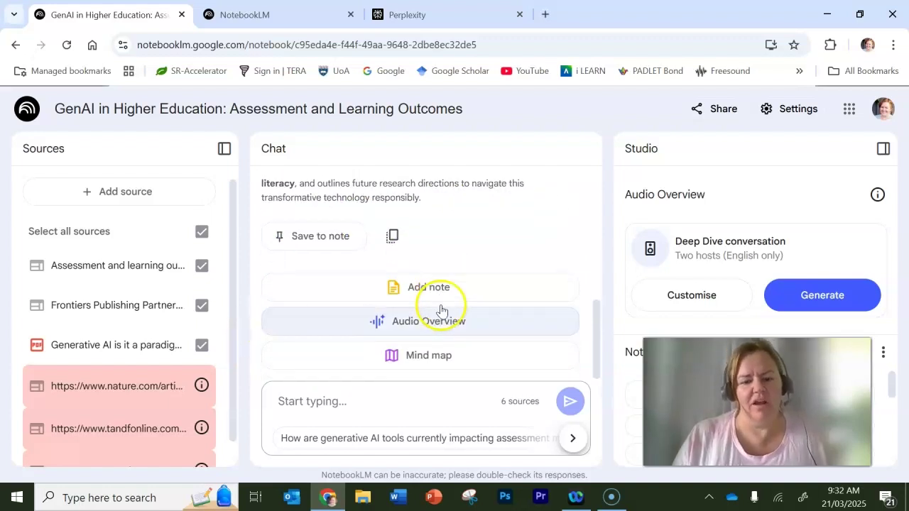
scroll(441, 310, up, 3)
scroll(441, 304, down, 2)
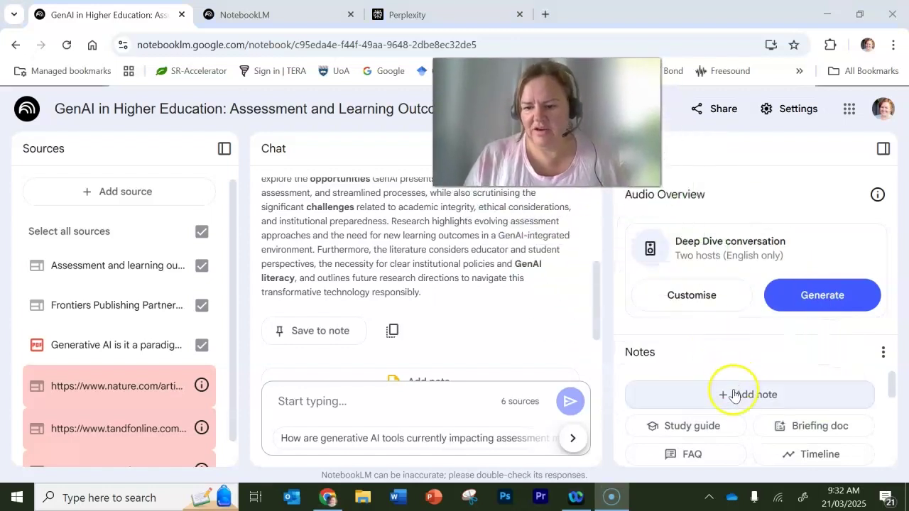
scroll(731, 387, down, 5)
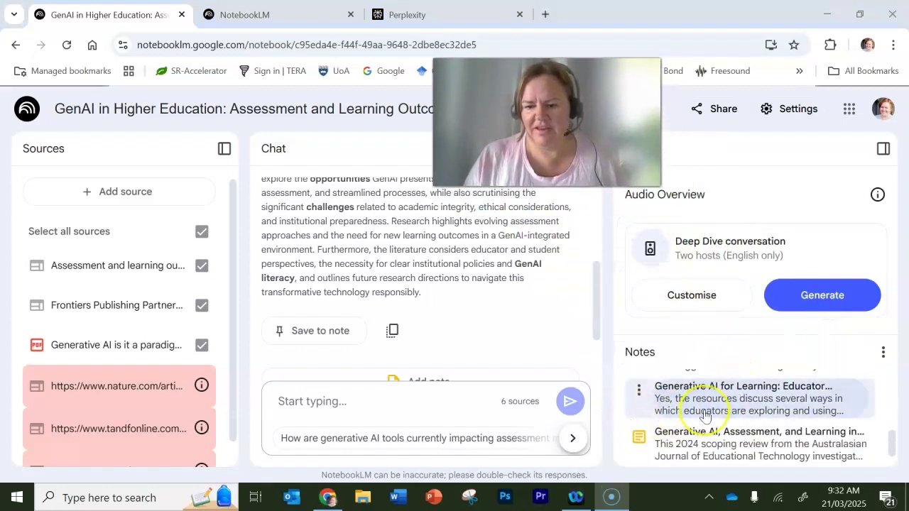
scroll(700, 402, down, 1)
scroll(723, 440, up, 3)
scroll(719, 425, up, 3)
scroll(719, 425, down, 6)
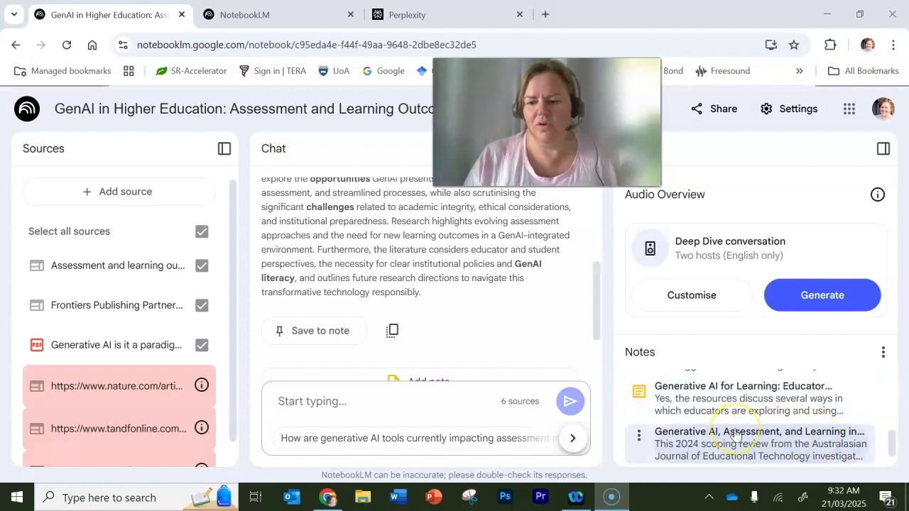
scroll(734, 433, down, 1)
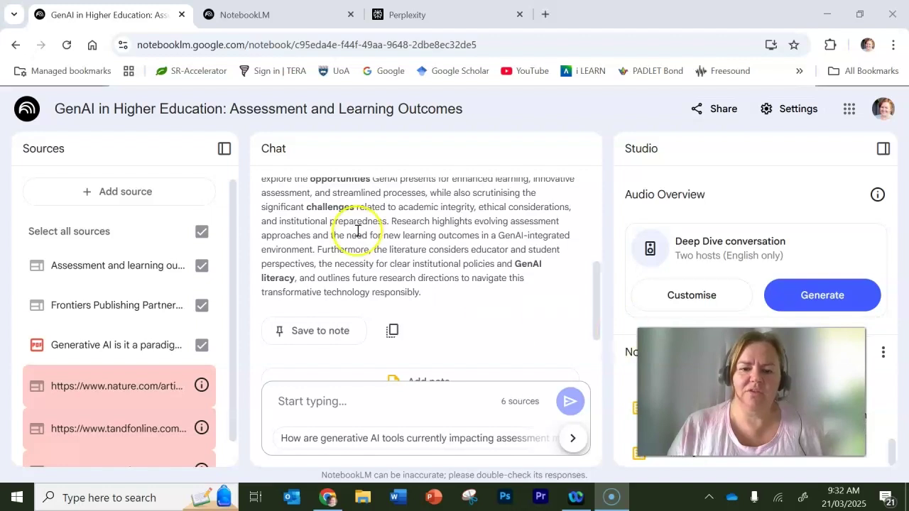
scroll(357, 231, down, 2)
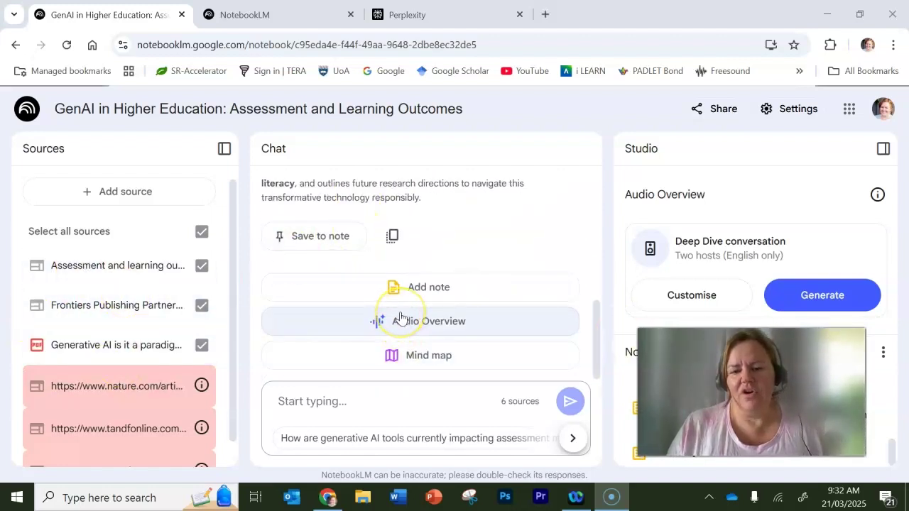
scroll(400, 317, up, 4)
scroll(399, 318, down, 4)
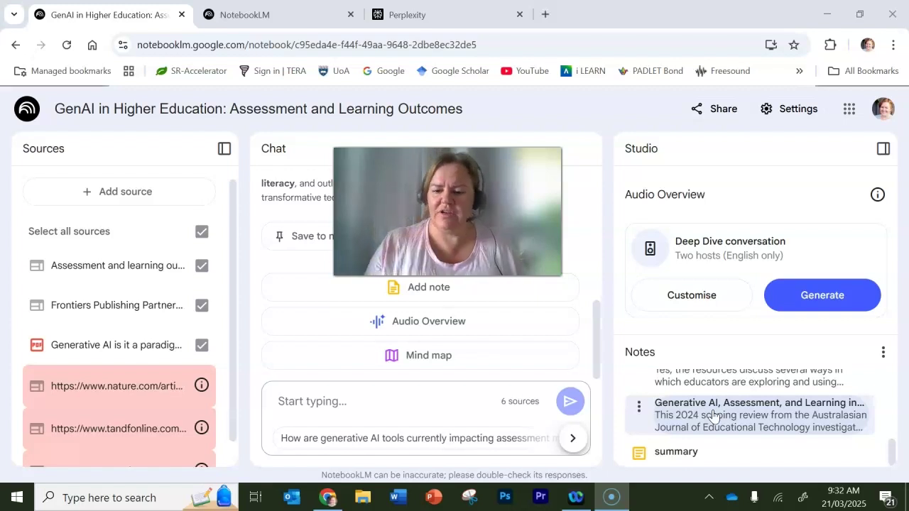
Step: Open the saved note on Generative AI, Assessment, and Learning in higher education and read its scoping review summary
click(891, 457)
mouse_move(891, 457)
mouse_down()
mouse_move(885, 440)
mouse_move(886, 459)
mouse_up()
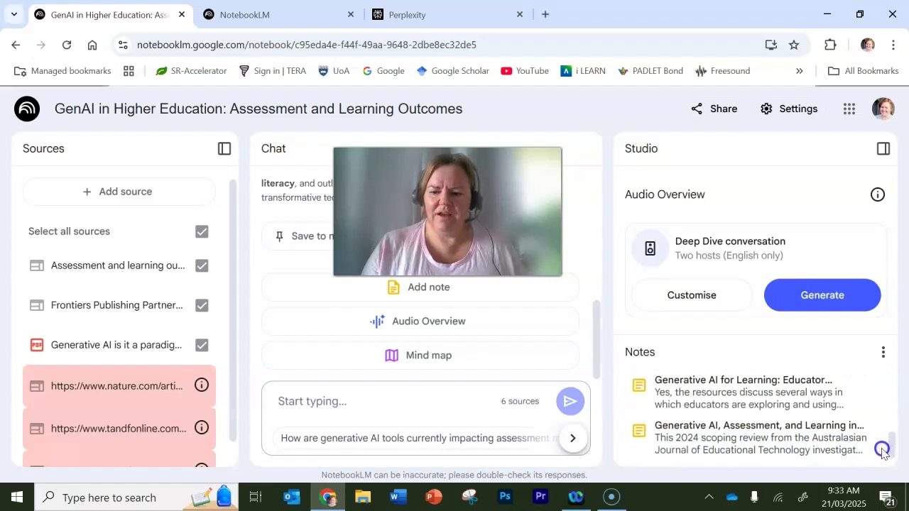
click(730, 426)
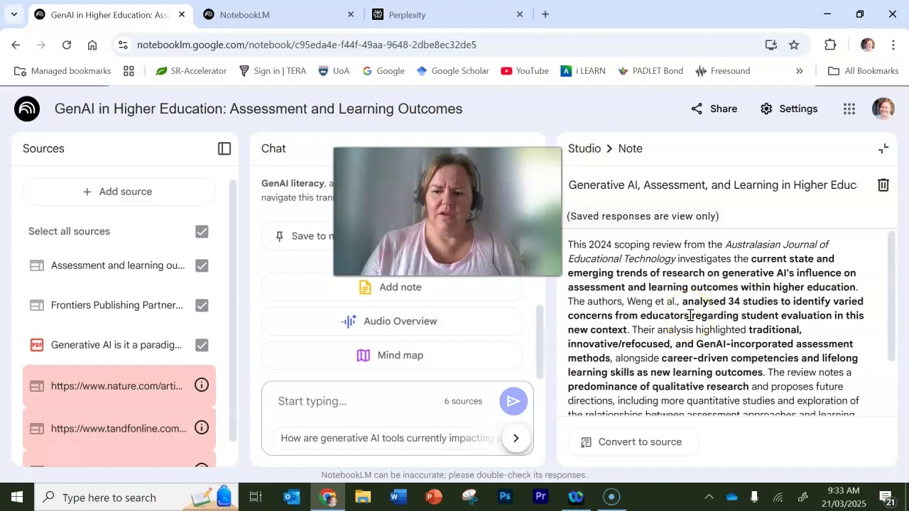
scroll(689, 316, down, 1)
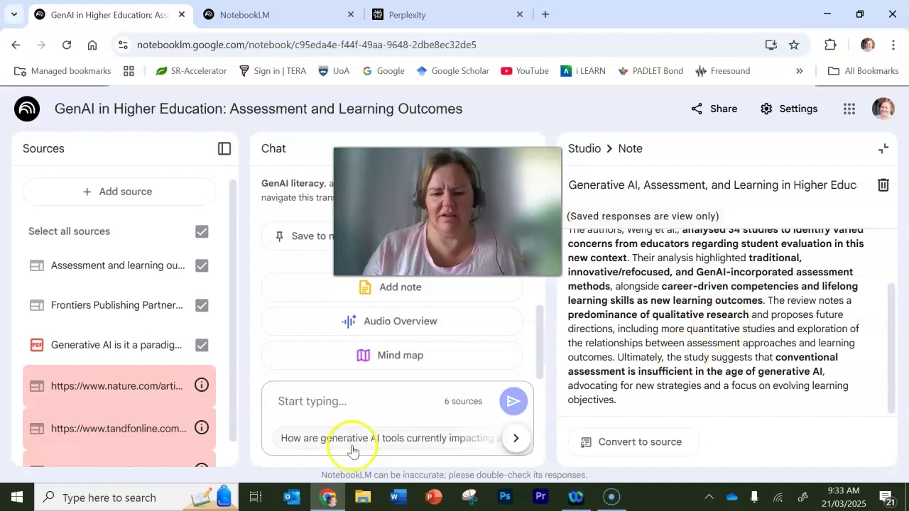
Step: Submit the suggested question on how generative AI tools impact assessment, and ask "are there any case studies in these resources?"
click(312, 439)
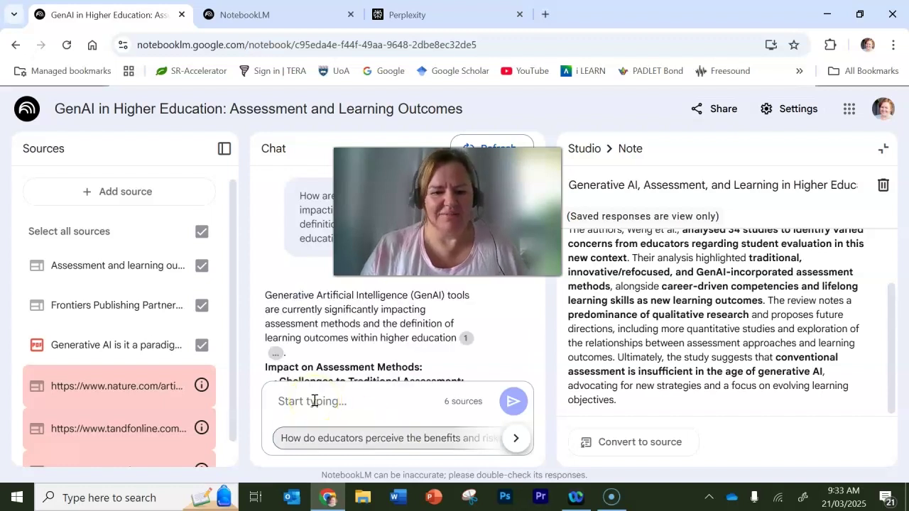
click(315, 401)
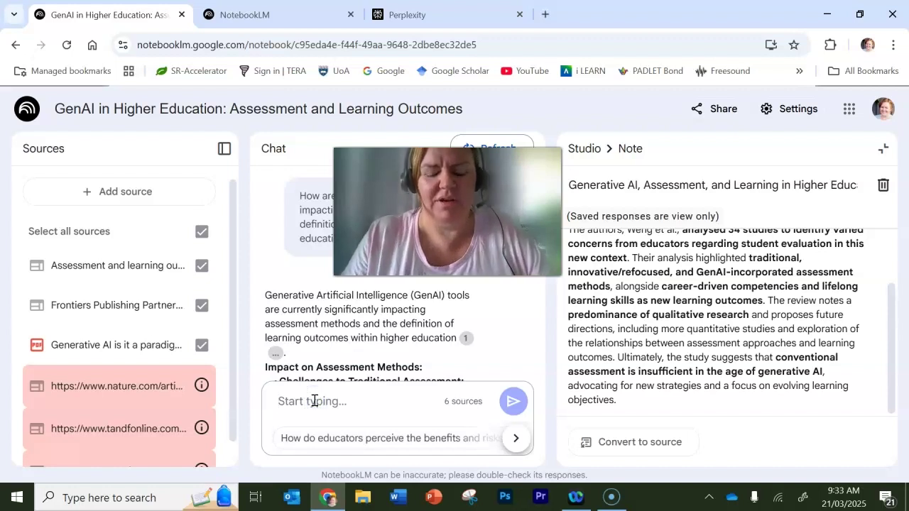
text(are the)
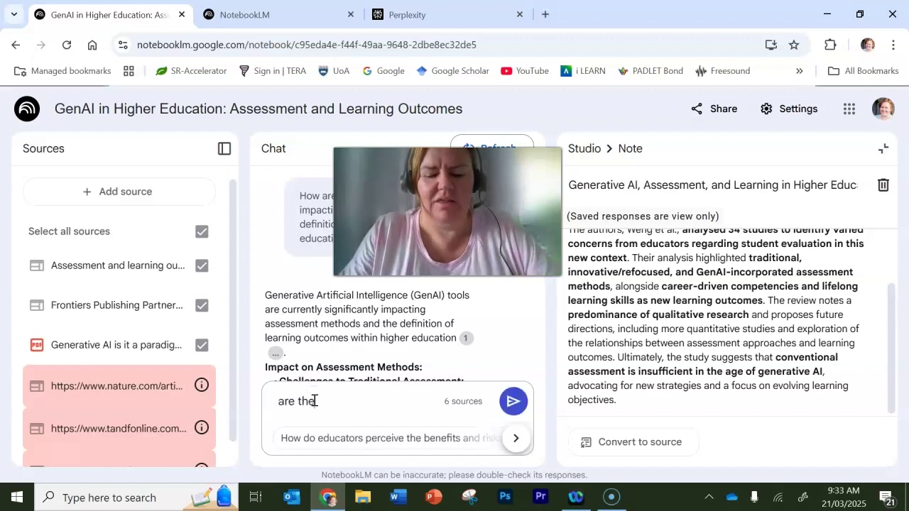
text(re any case studies in these resources?)
key(Return)
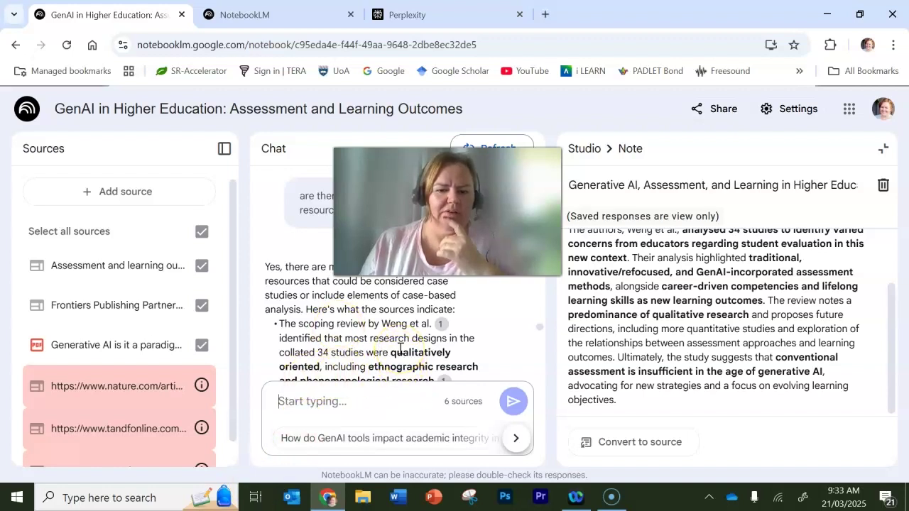
scroll(400, 349, down, 1)
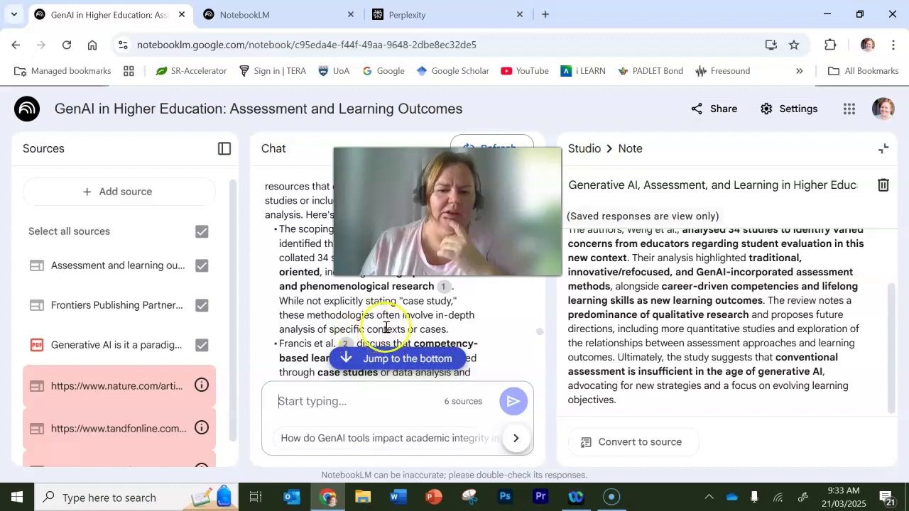
scroll(539, 338, down, 1)
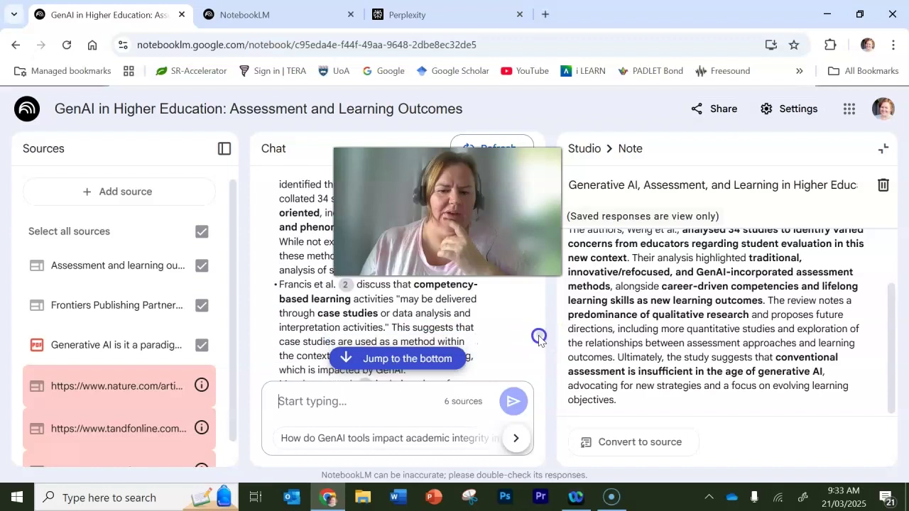
scroll(539, 339, down, 1)
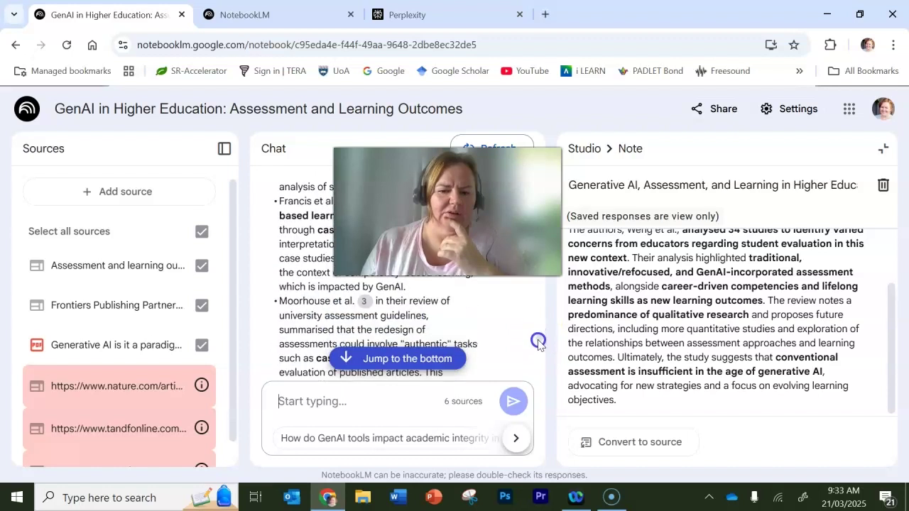
scroll(538, 343, down, 1)
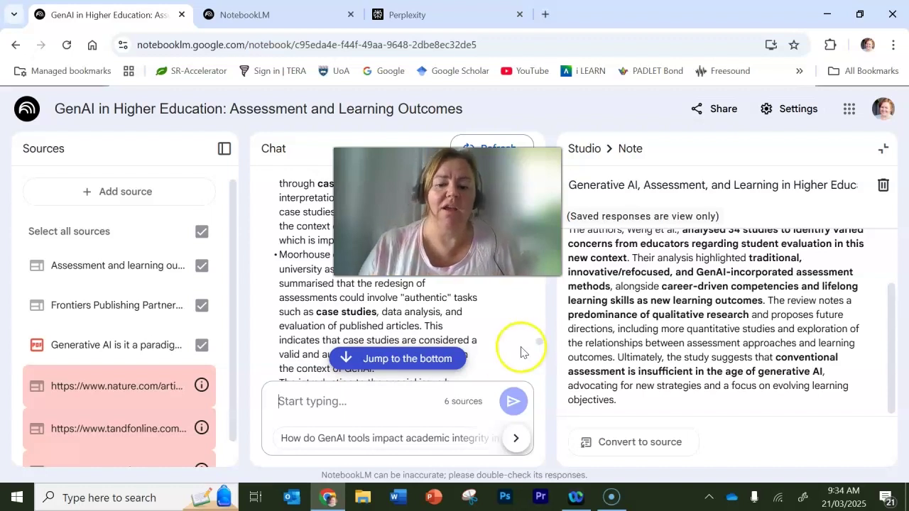
click(343, 413)
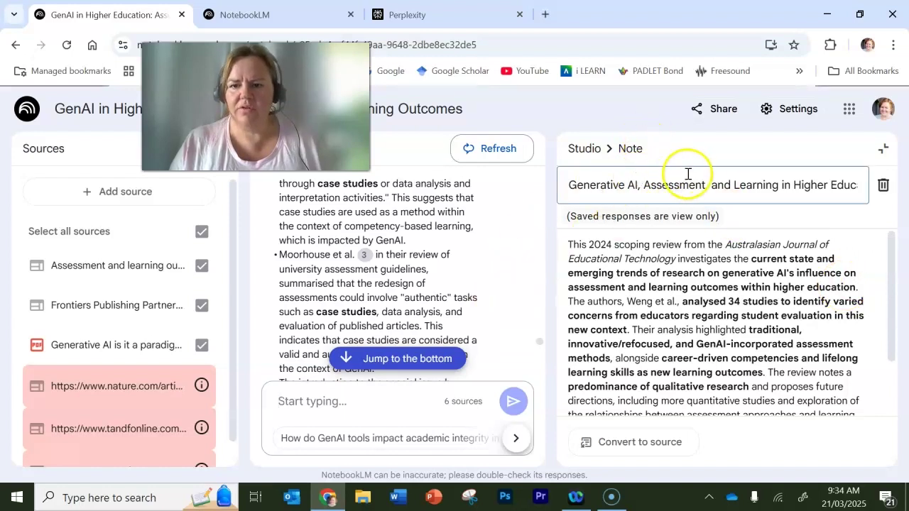
Step: Close the note and generate a customised Audio Overview requesting an eight minute podcast that focuses on case studies
click(606, 158)
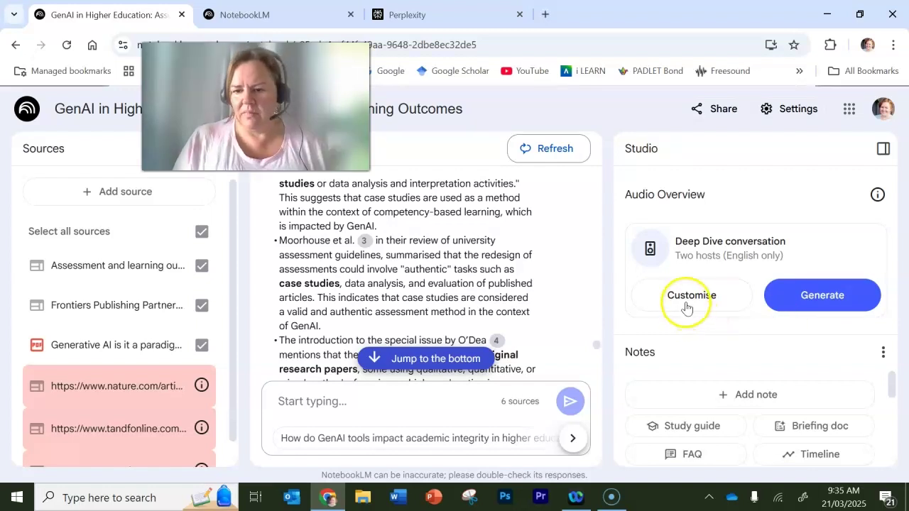
click(687, 306)
text(I want an eight minute podcast please.)
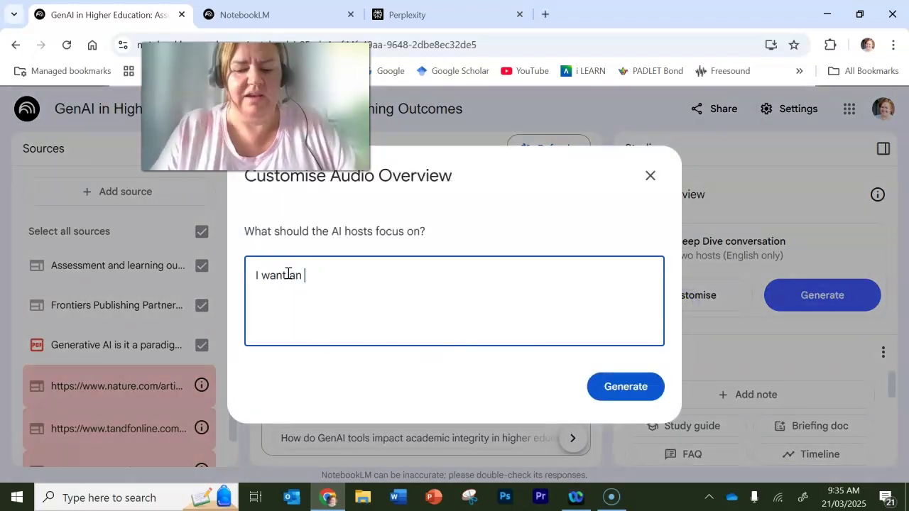
click(499, 283)
text(please focus on case st)
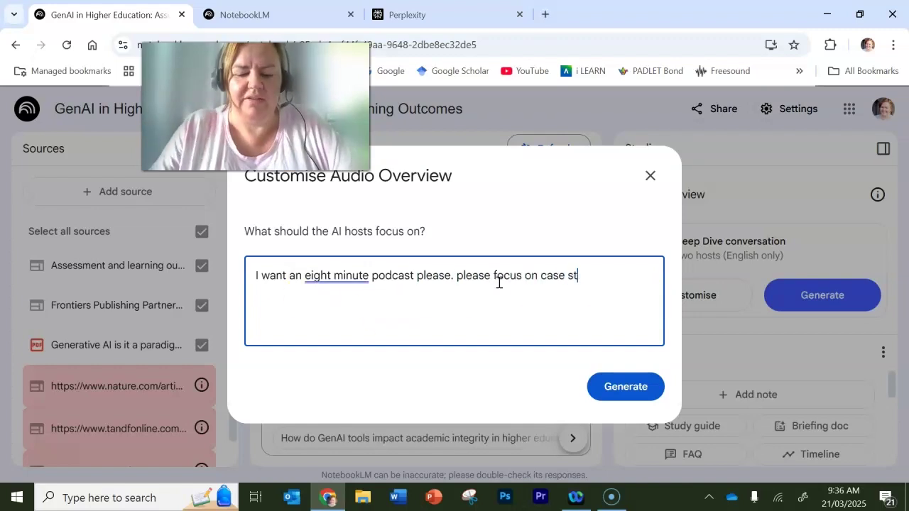
click(622, 392)
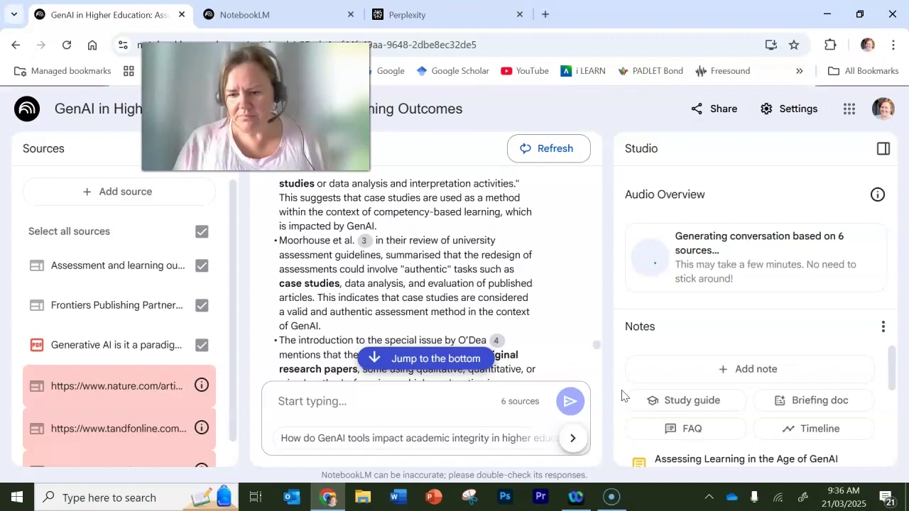
Step: Read through the study test questions the chat created from the notebook's resources
mouse_move(893, 370)
mouse_down()
mouse_move(896, 444)
mouse_move(896, 362)
mouse_up()
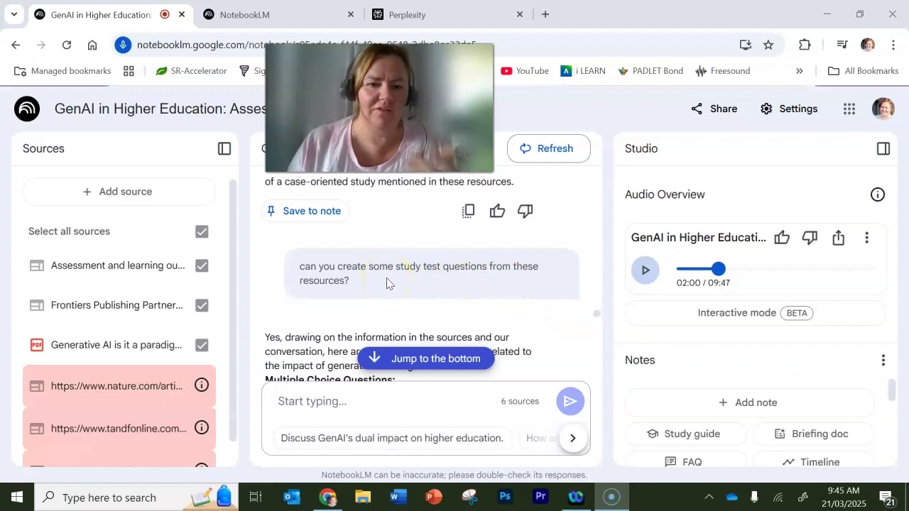
scroll(388, 283, down, 5)
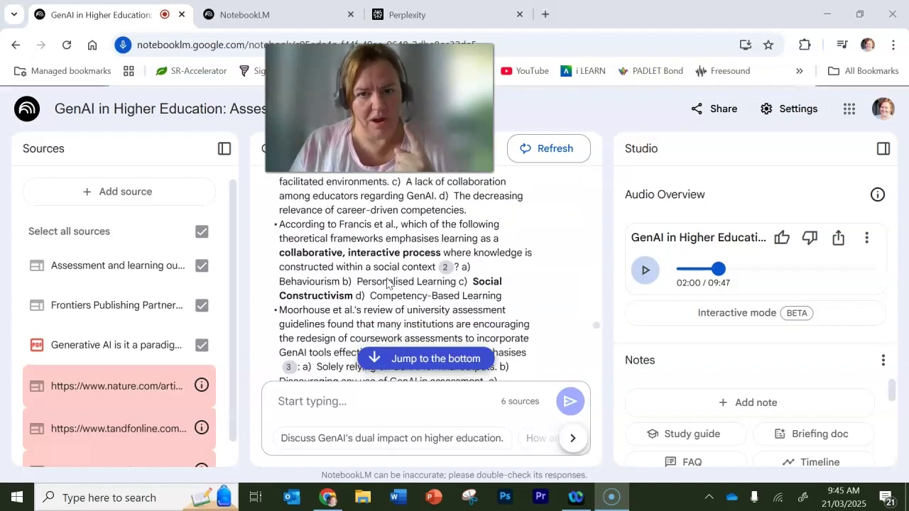
Step: Review the remaining study questions, the tutor role-play request and the tutor's first multiple-choice question in the chat
scroll(387, 282, down, 8)
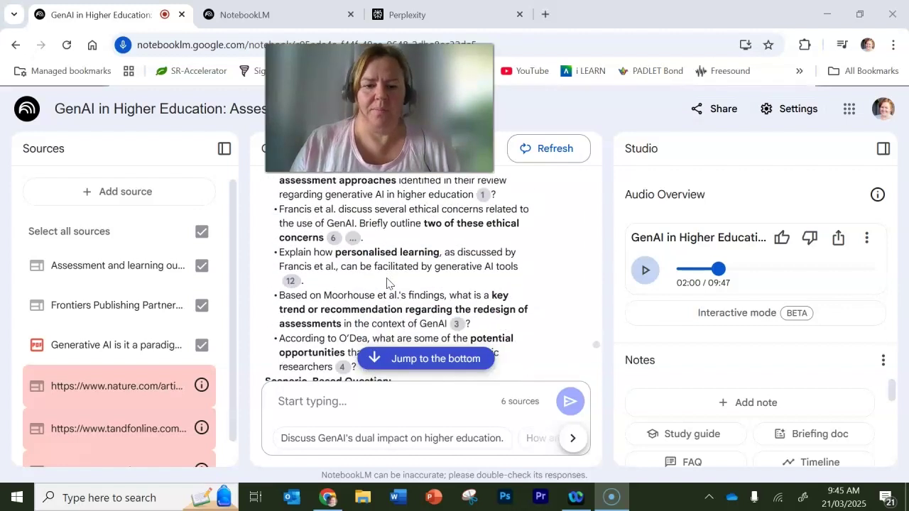
scroll(387, 283, down, 5)
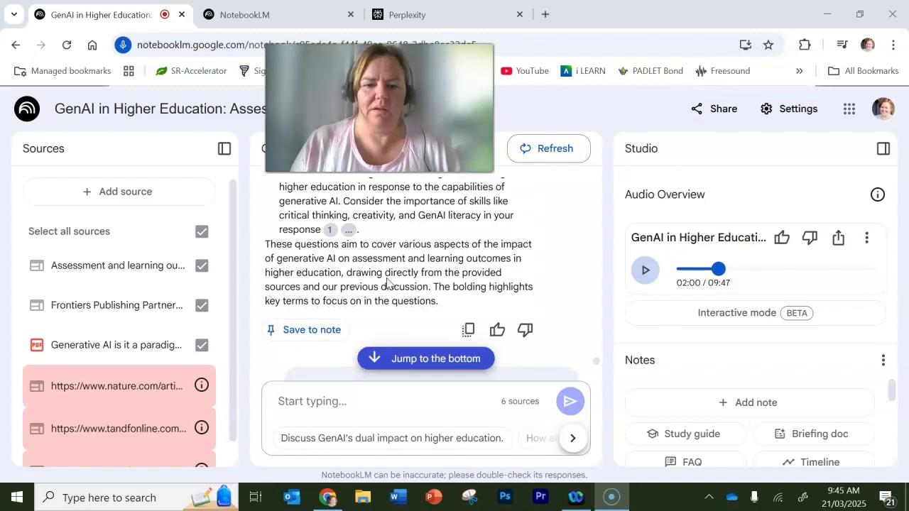
scroll(387, 283, down, 2)
click(386, 304)
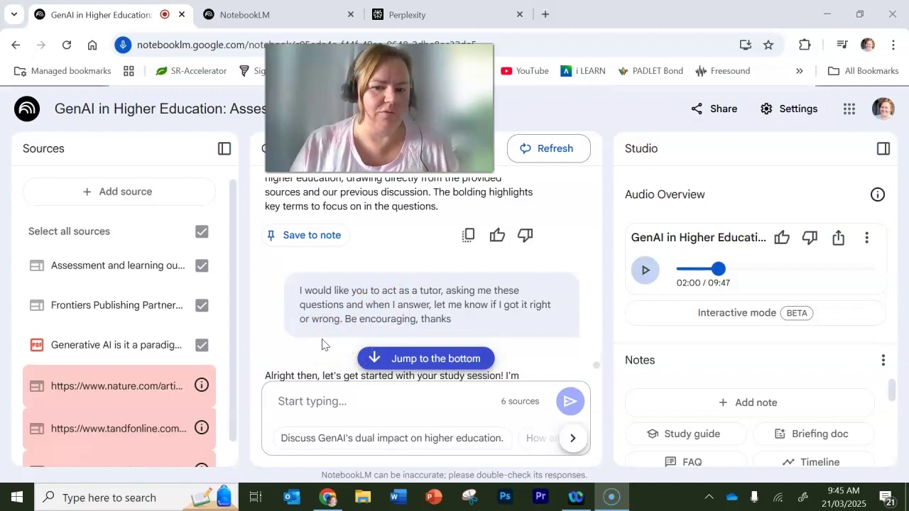
scroll(322, 345, down, 2)
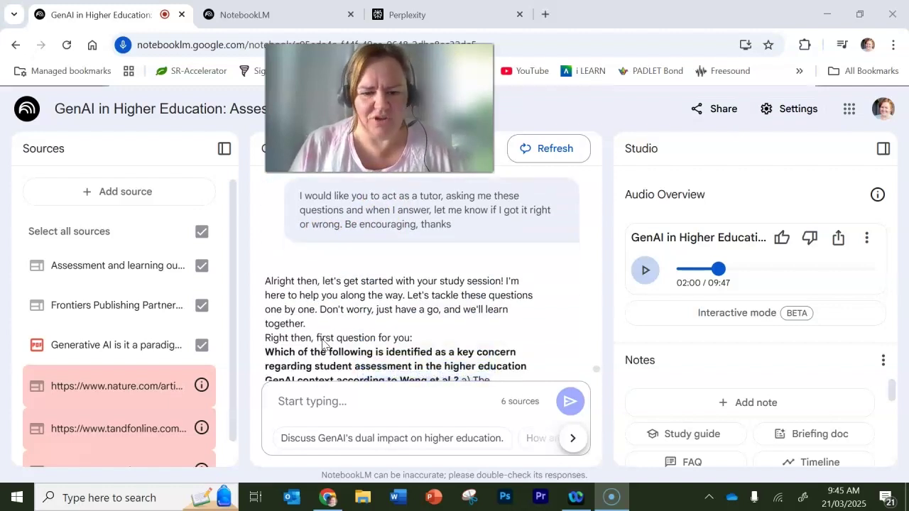
scroll(322, 344, down, 2)
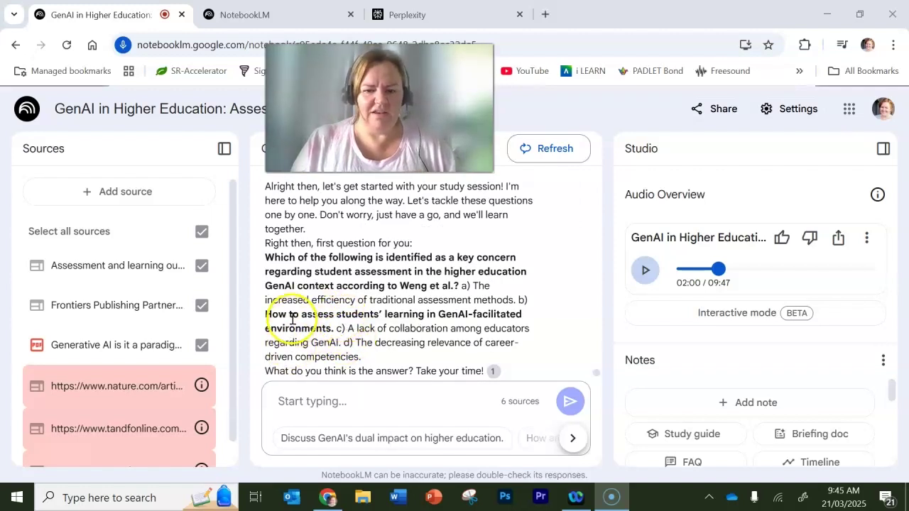
scroll(291, 319, down, 1)
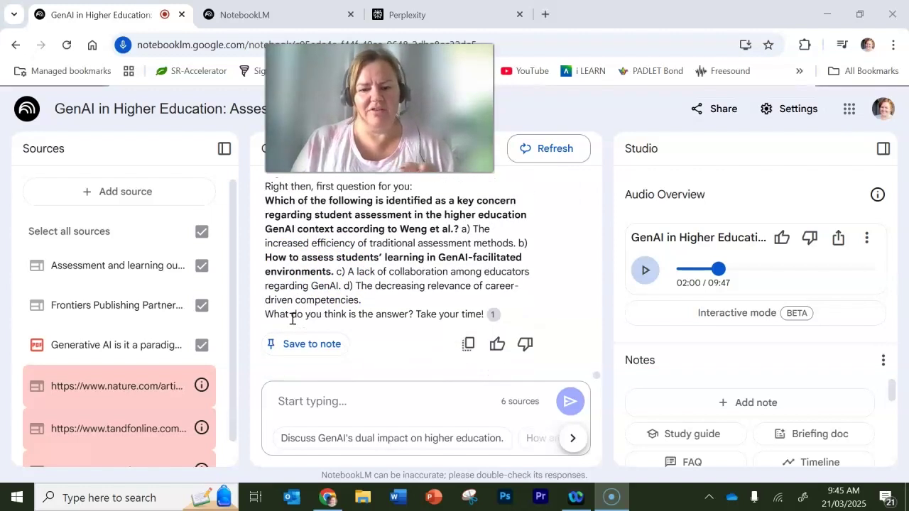
Step: Answer the tutor's first question on student assessment concerns with "a)" and submit it
click(324, 405)
text(a)
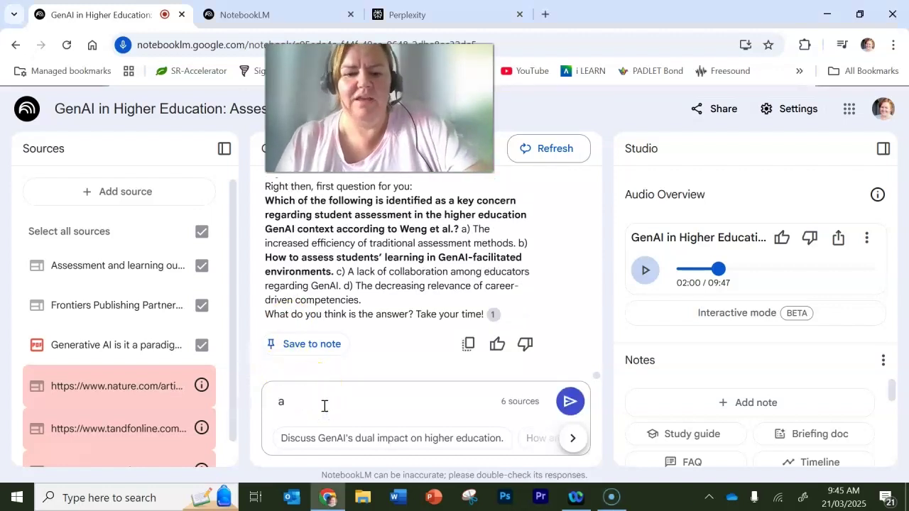
key(Return)
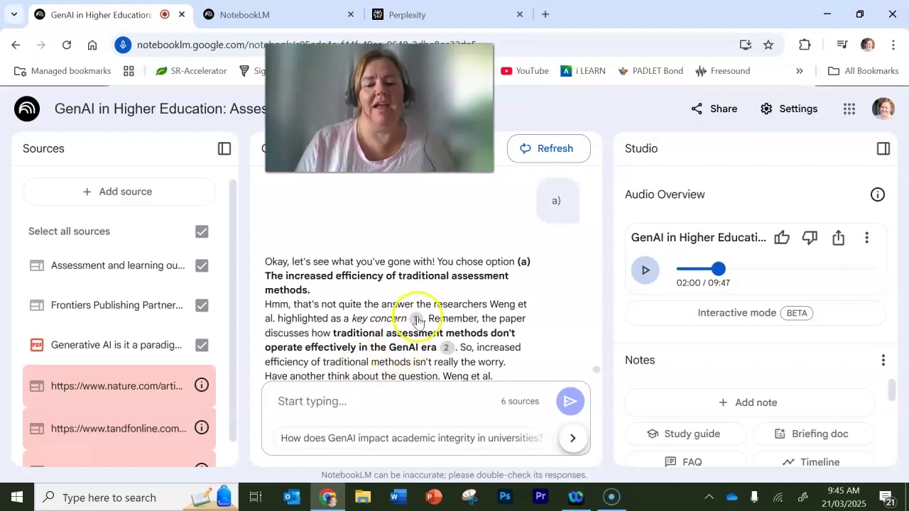
Step: Inspect the source passages behind citations 2 and 1 in the tutor's feedback on the answer
mouse_move(417, 323)
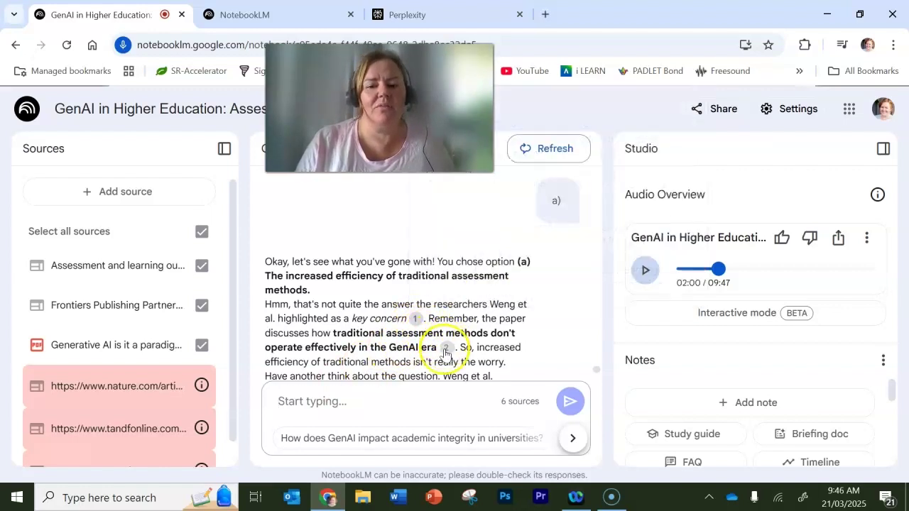
mouse_move(446, 355)
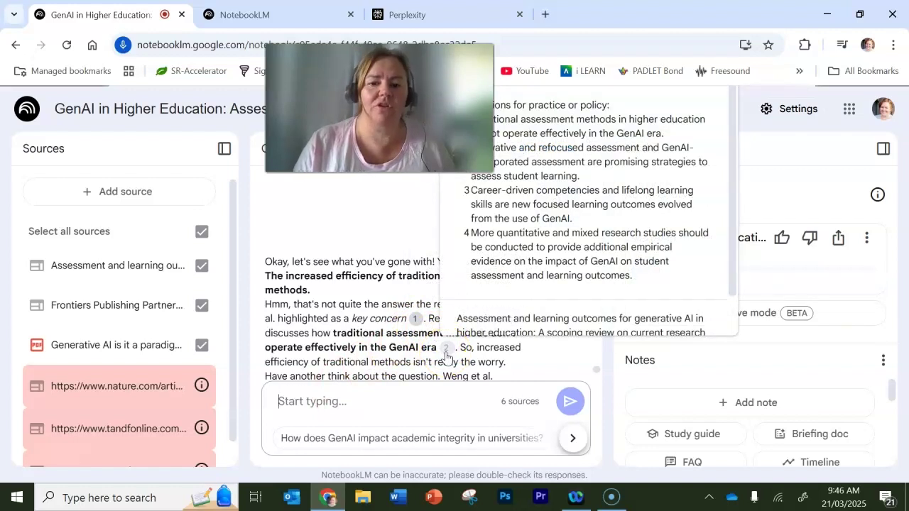
click(419, 319)
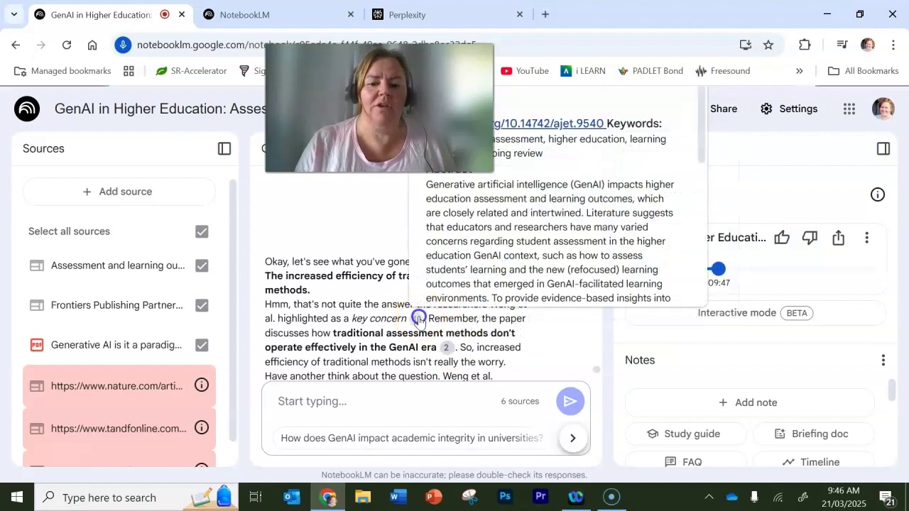